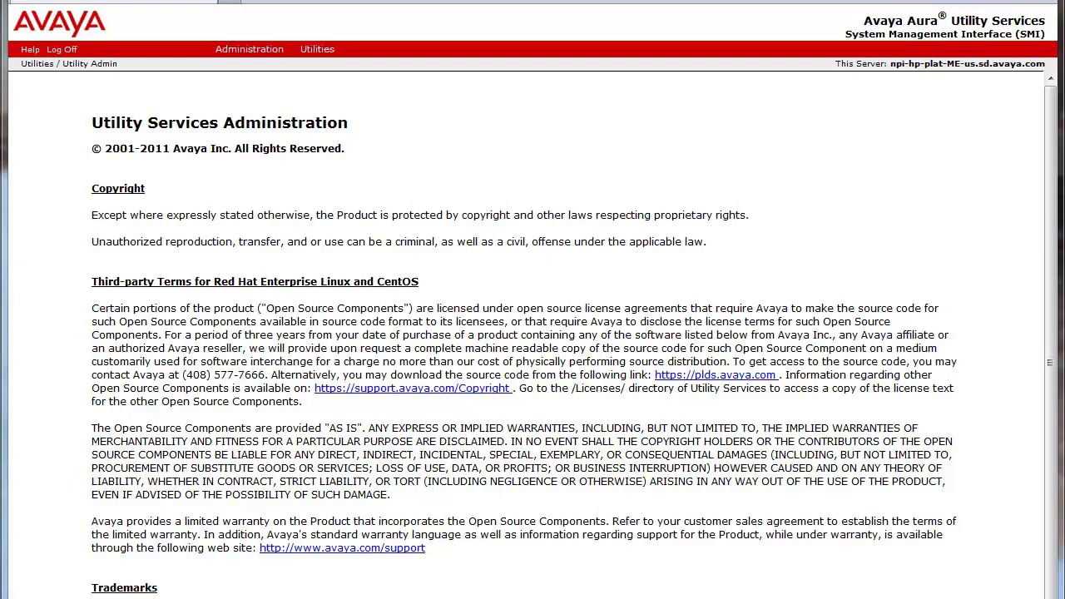
From Utility Admin, display the phone firmware versions currently on the server.
mouse_move(275, 58)
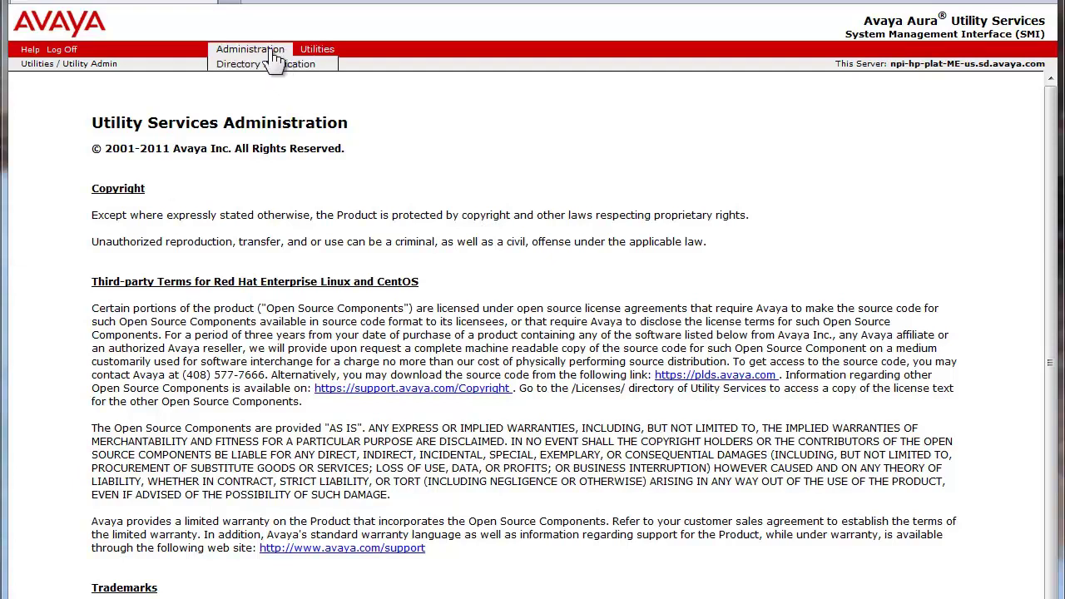
mouse_move(320, 51)
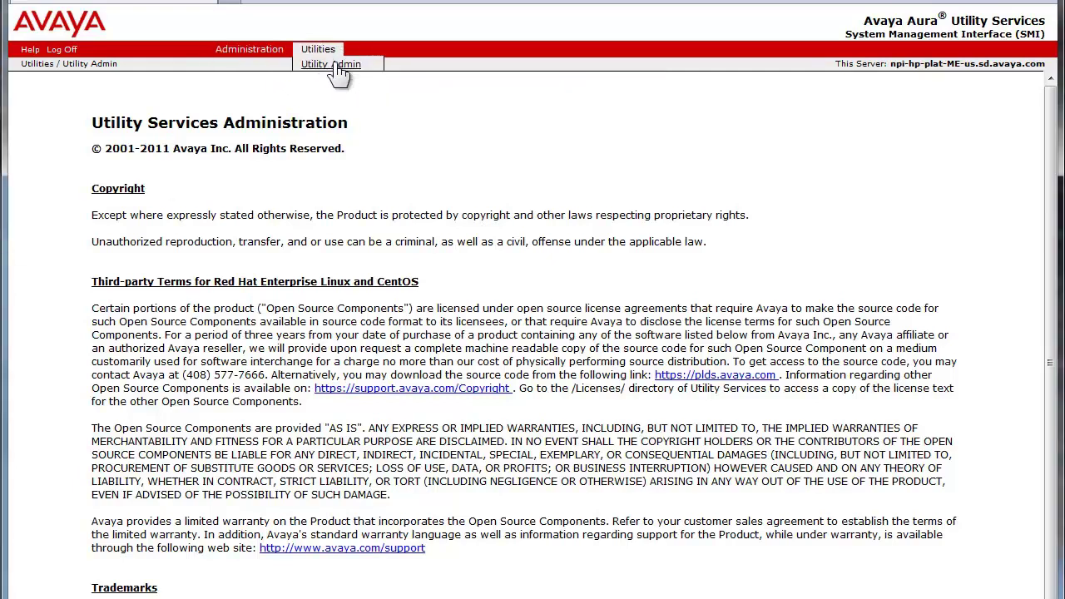
left_click(332, 66)
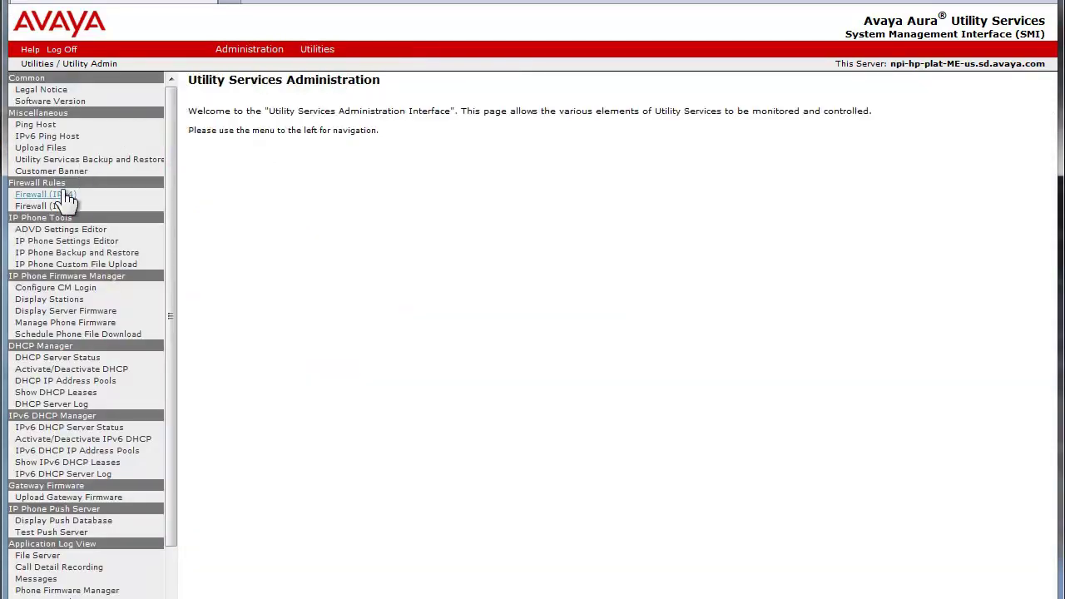
left_click(105, 315)
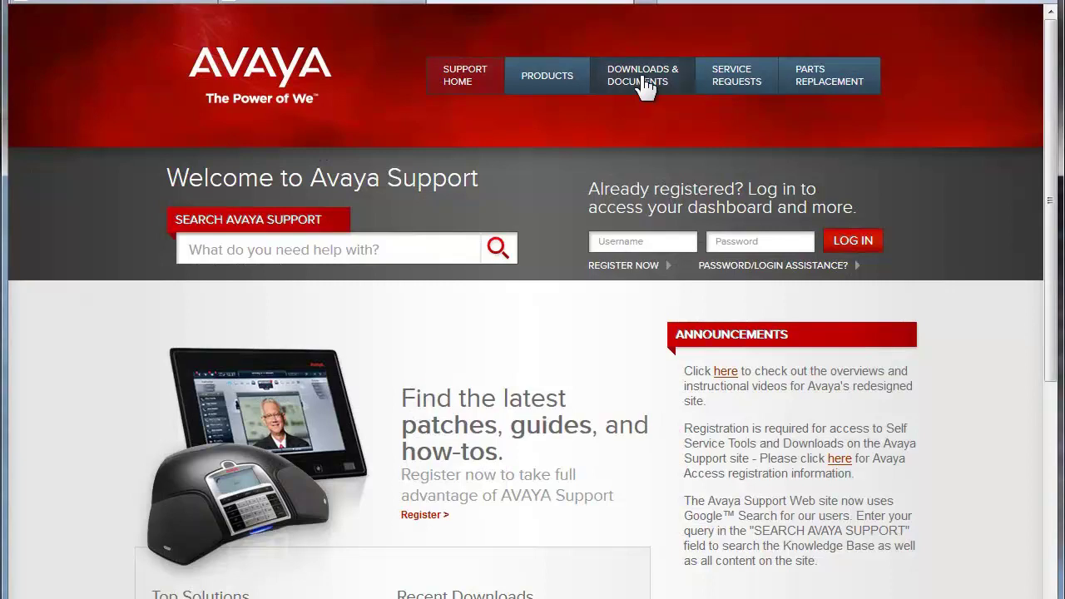
In Downloads & Documents, list 9600 Series IP Deskphones downloads for release H.323 6.2.x.
left_click(645, 83)
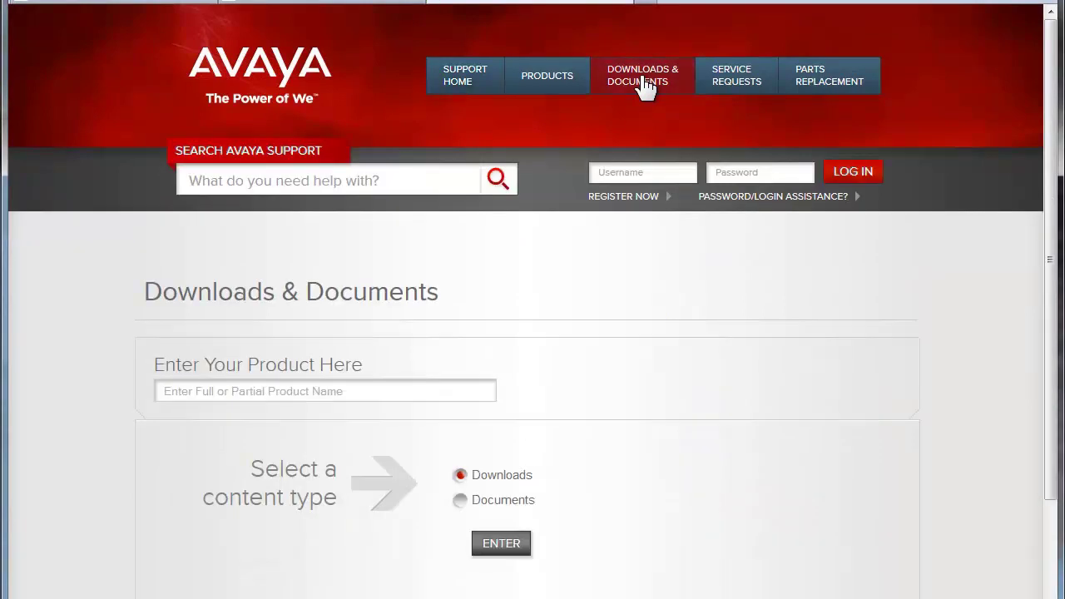
left_click(468, 393)
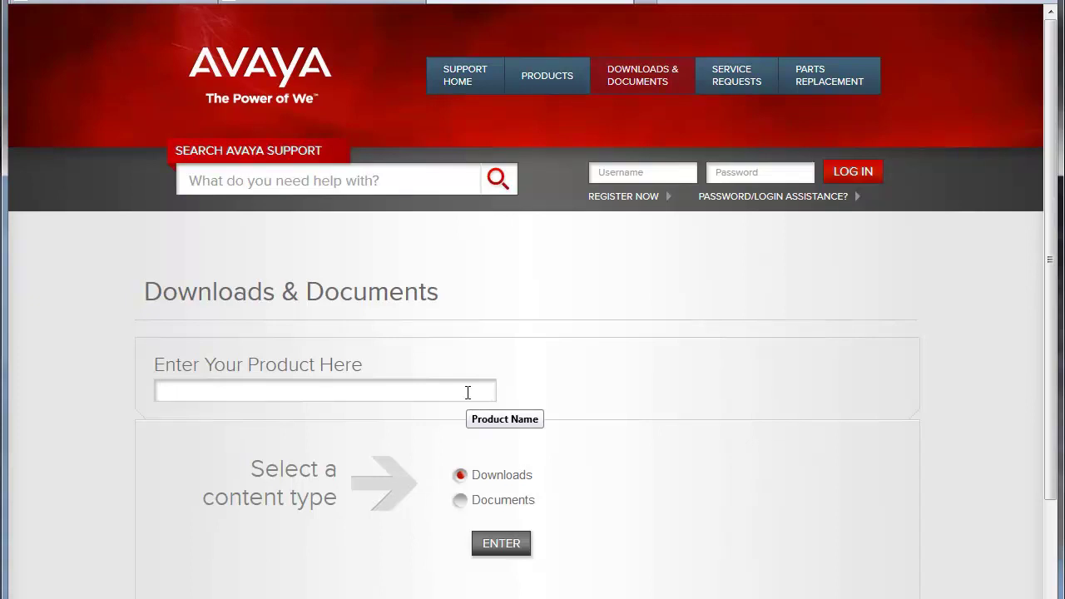
type("9")
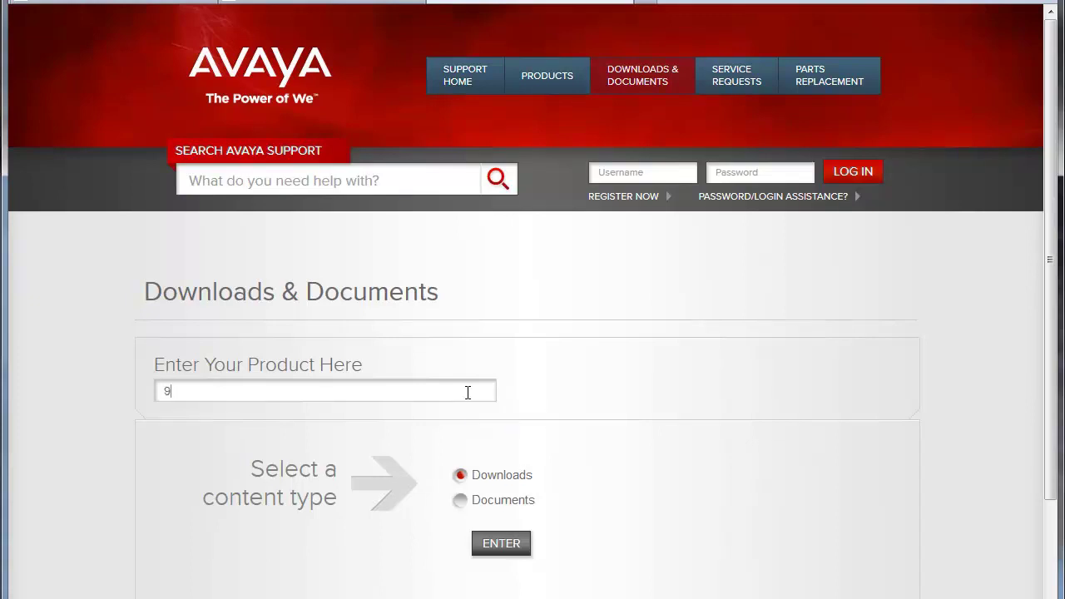
type("6")
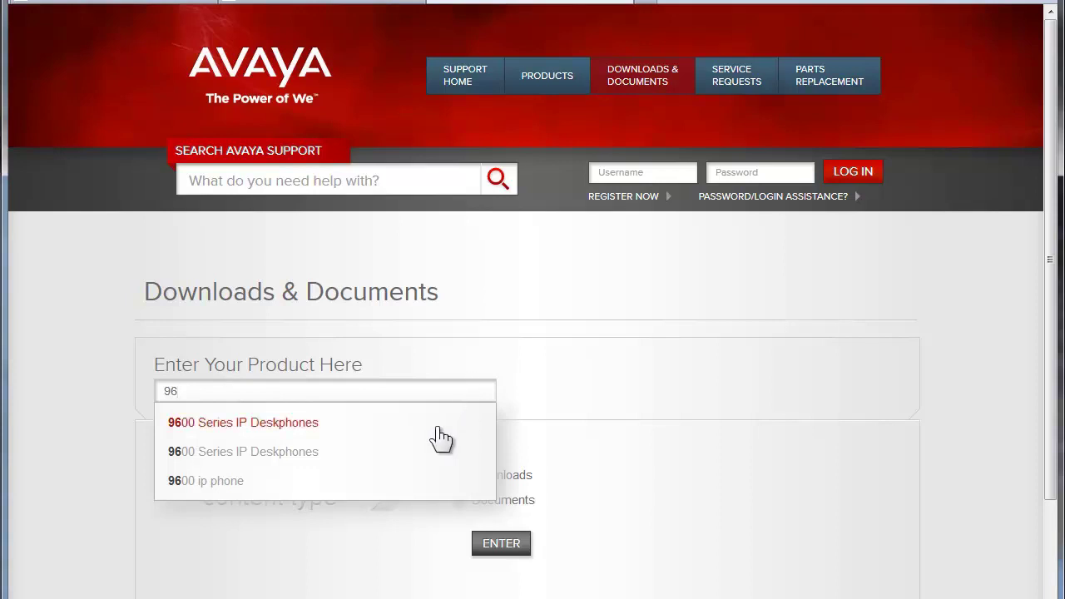
left_click(284, 424)
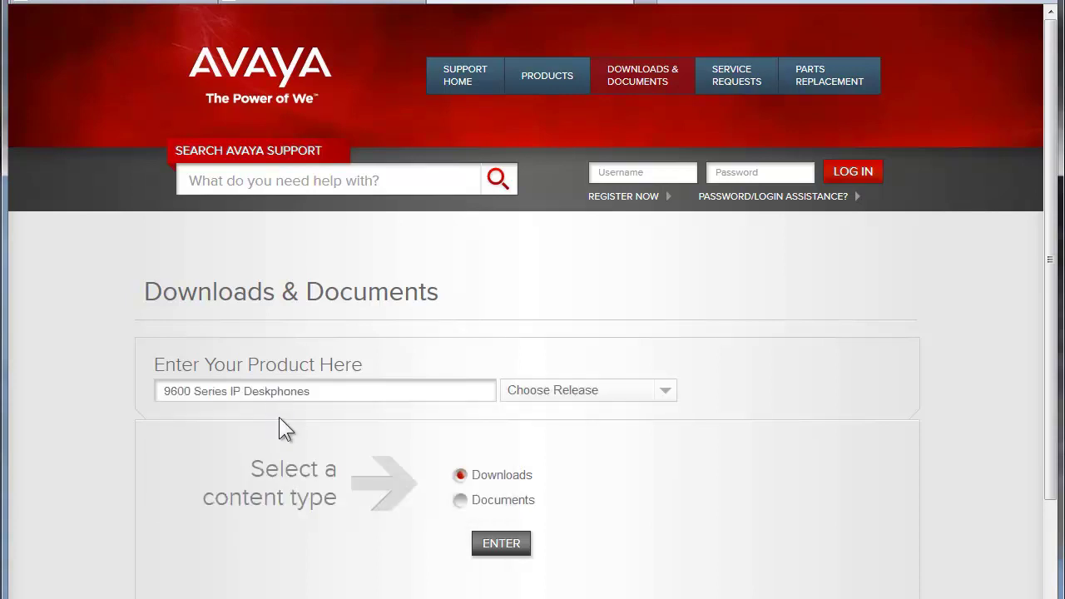
left_click(662, 395)
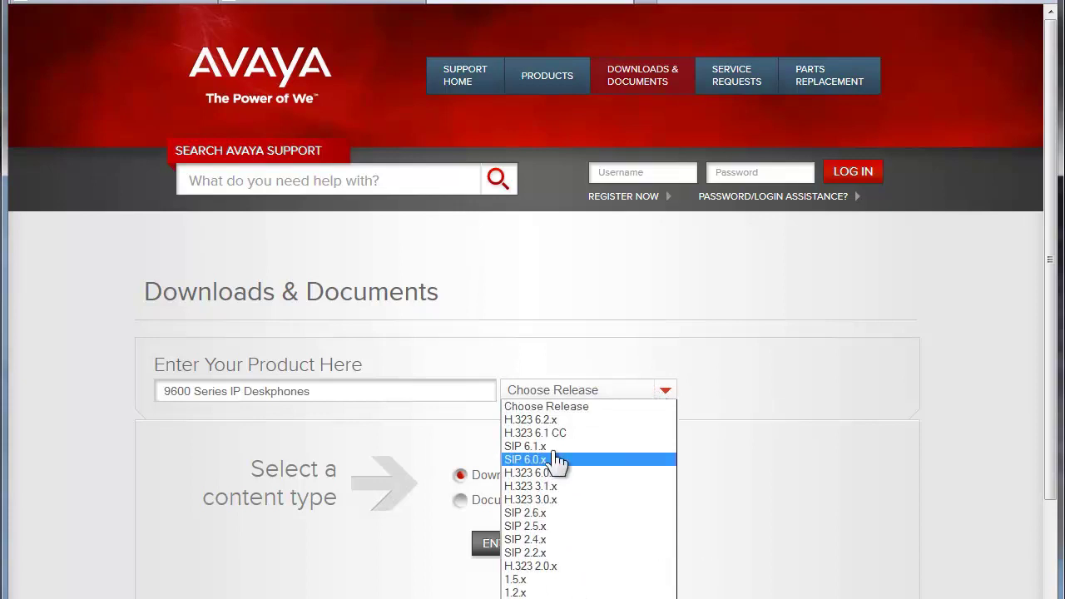
left_click(540, 419)
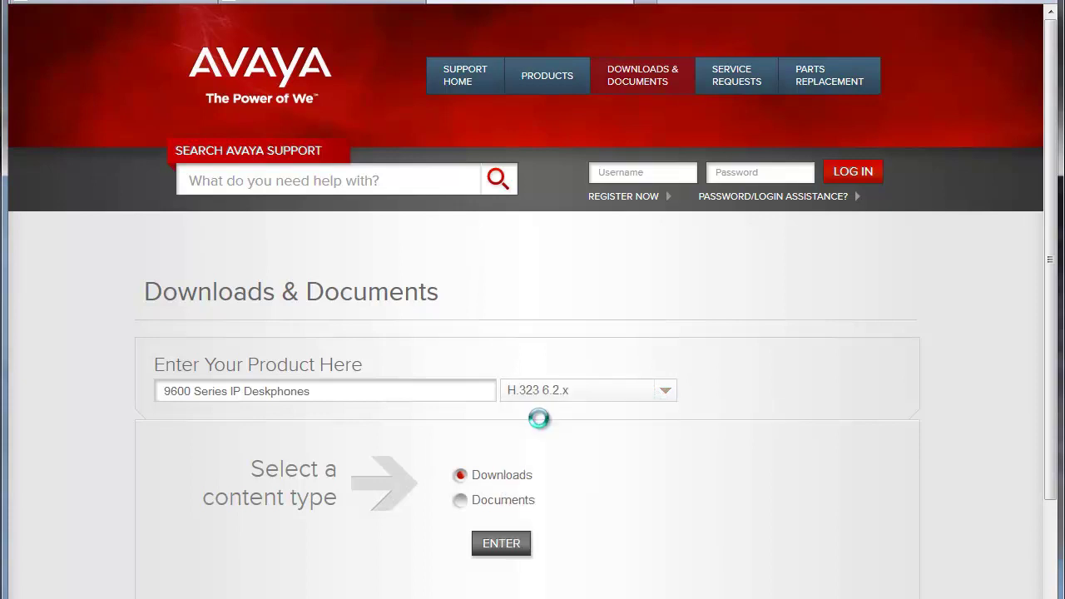
left_click(503, 545)
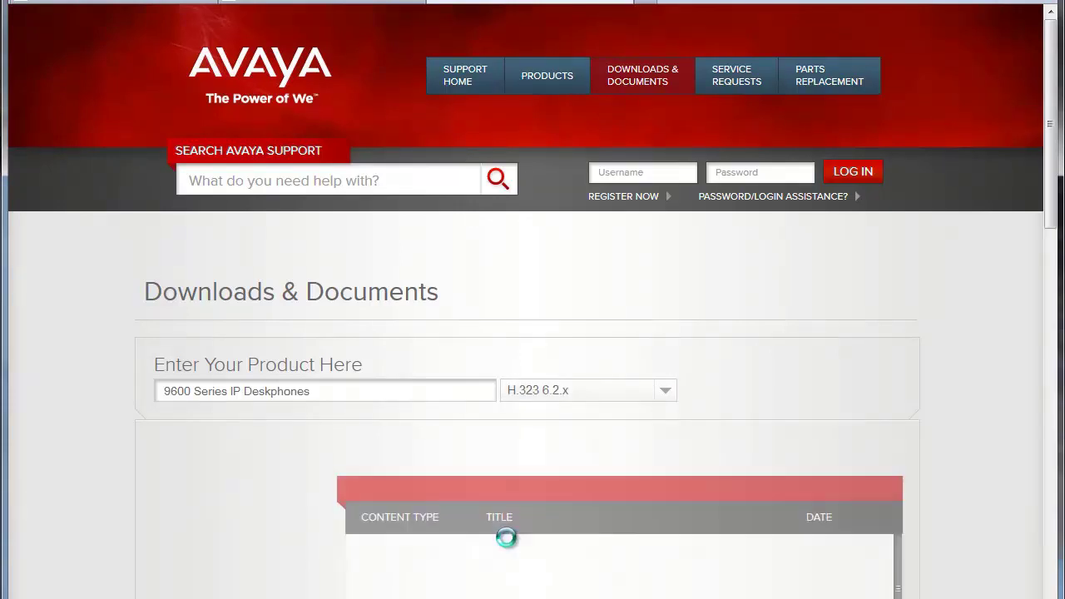
Open and read the Avaya one-X Deskphone H.323 6.2 Software download page.
scroll(1047, 374, "down", 2)
left_click_drag(1048, 374, 1036, 408)
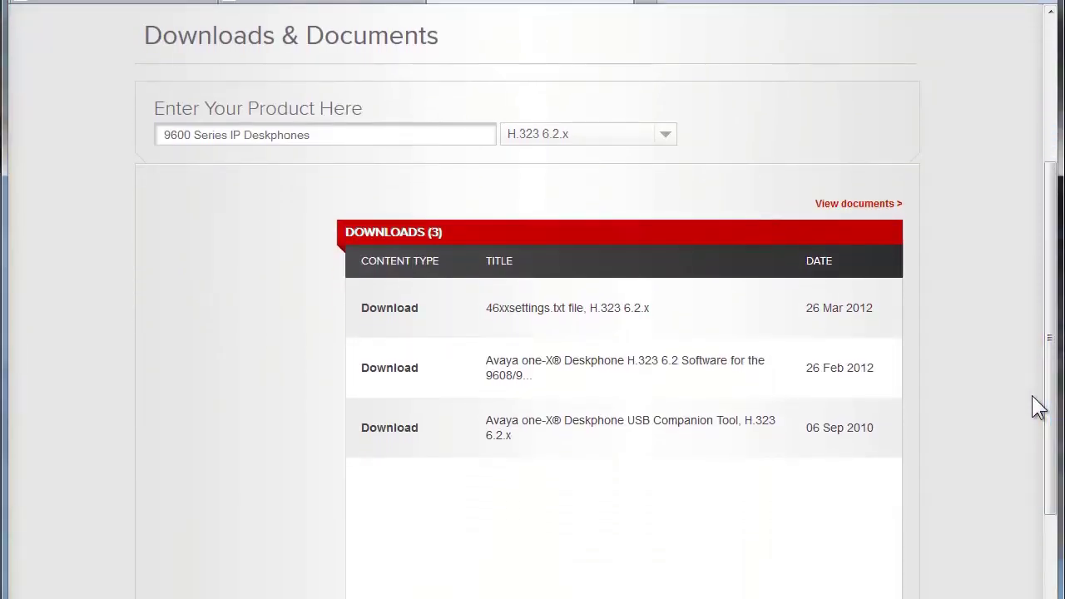
left_click(666, 369)
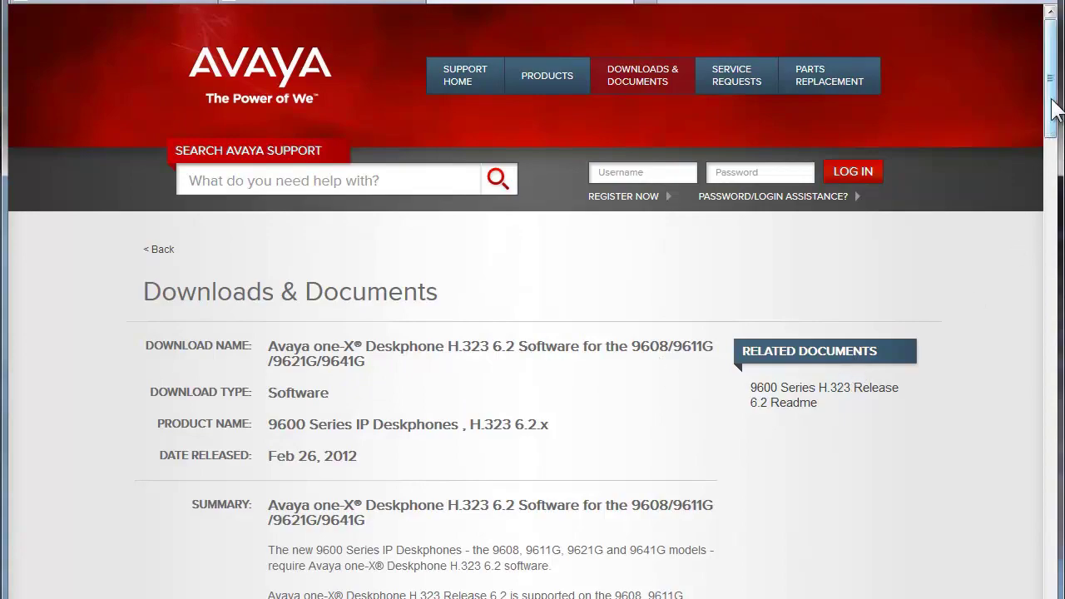
left_click_drag(1053, 104, 991, 542)
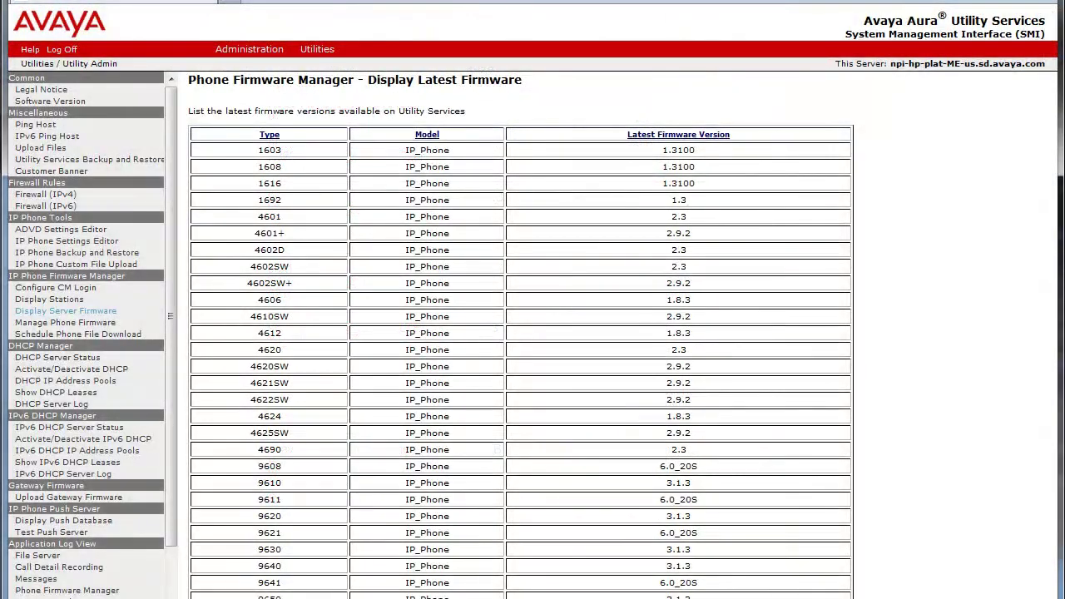
Deactivate the 96x1-IPT-H323-R6_0_5-091911 package in Manage Phone Firmware.
left_click(102, 325)
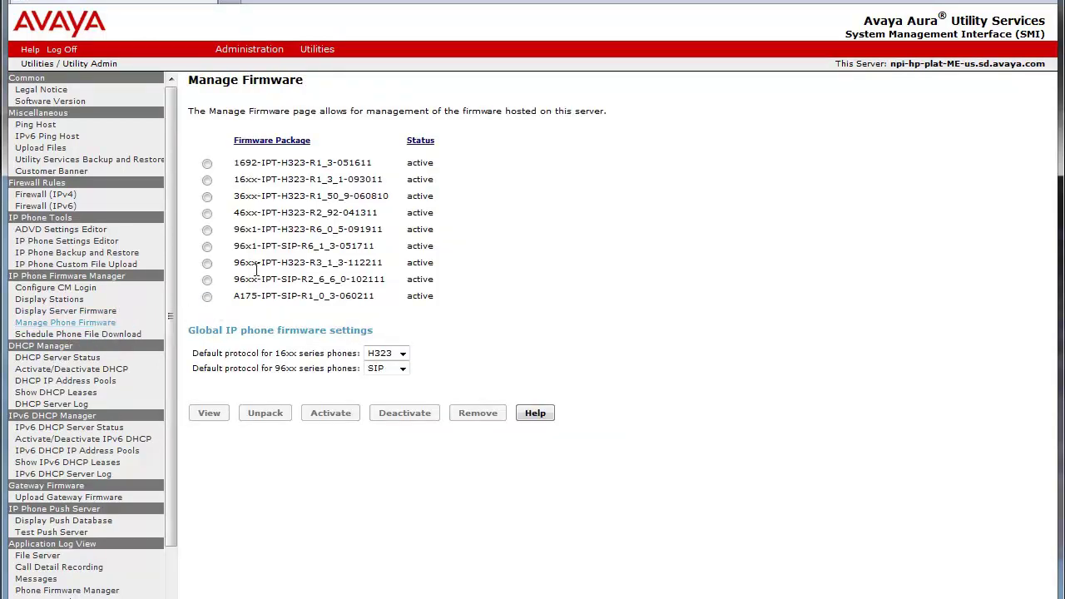
left_click(208, 230)
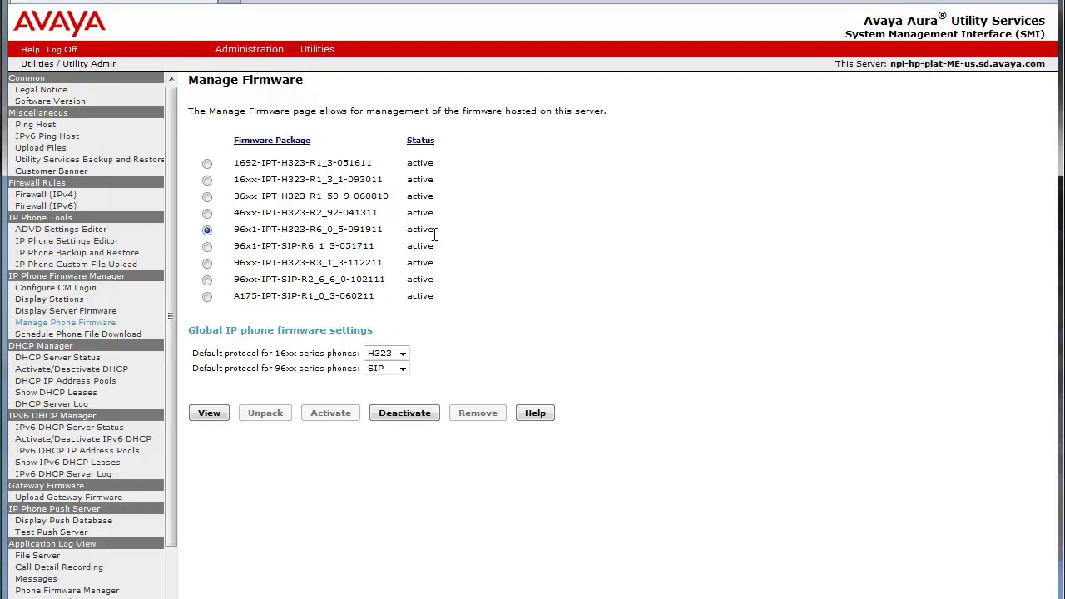
left_click(413, 418)
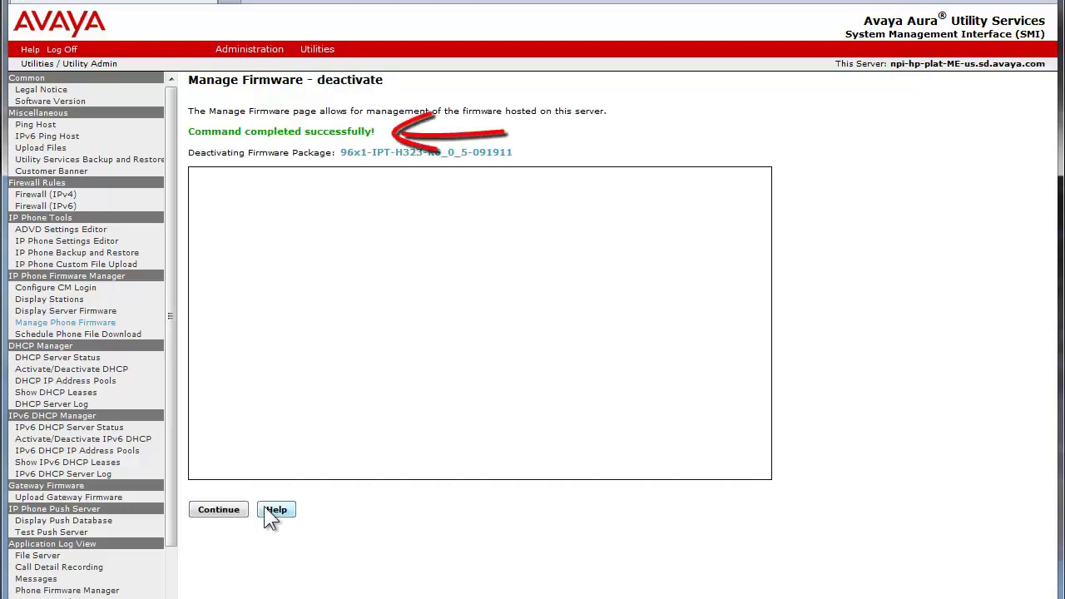
left_click(215, 513)
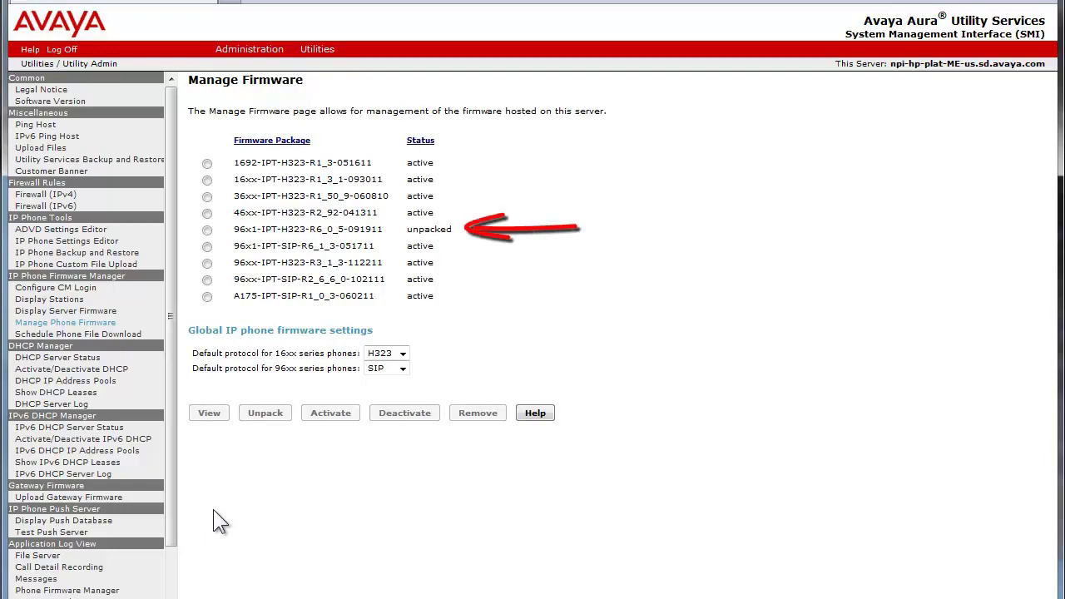
Upload 96x1-IPT-H323-R6_2_0_09U-021812.zip from the Avaya IP Phone firmware folder.
left_click(87, 312)
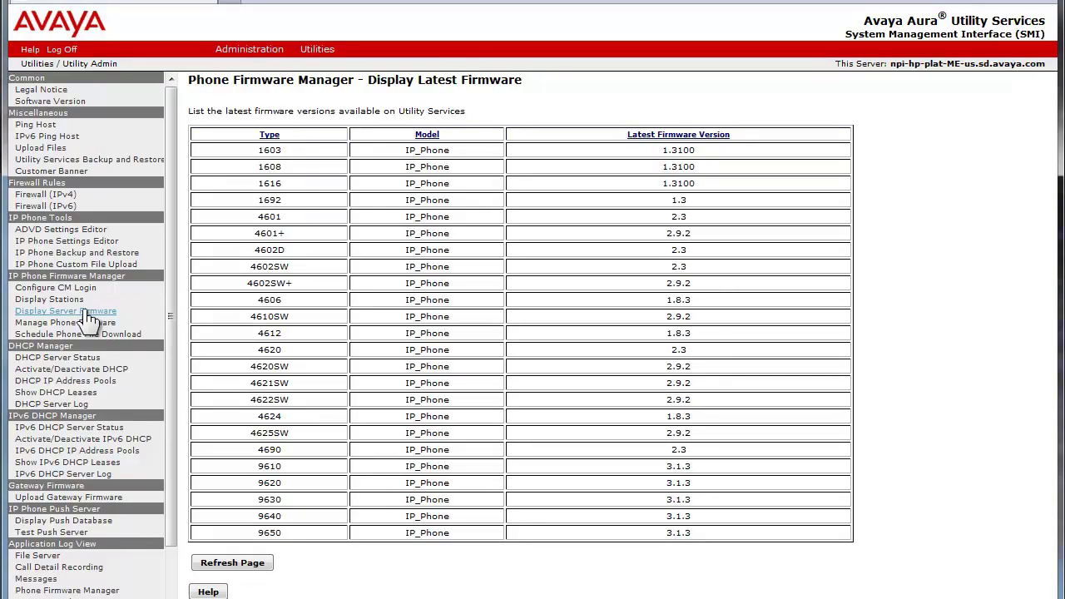
left_click(49, 150)
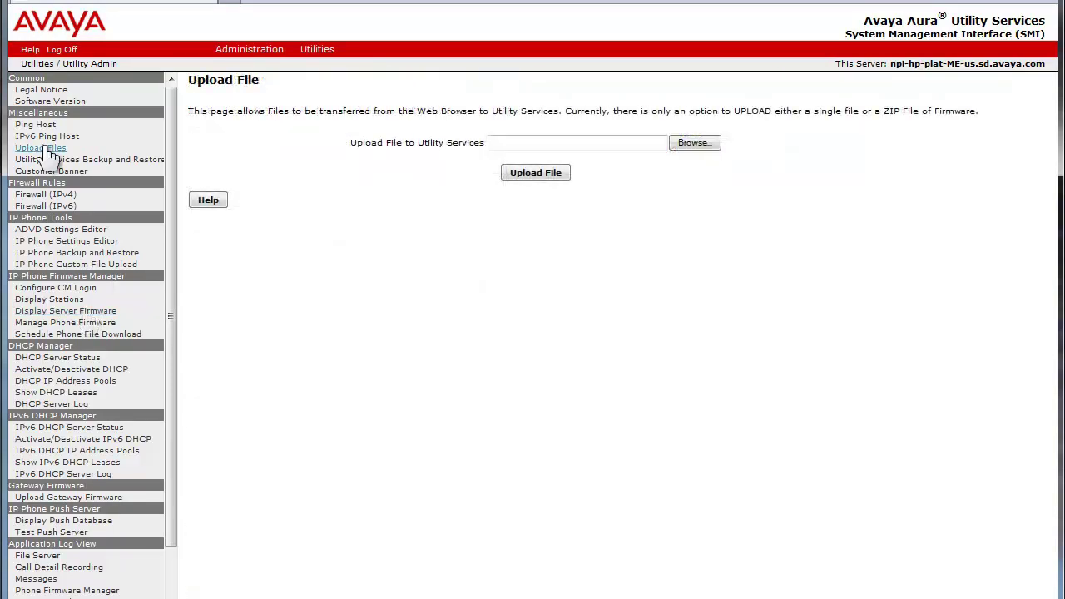
left_click(693, 143)
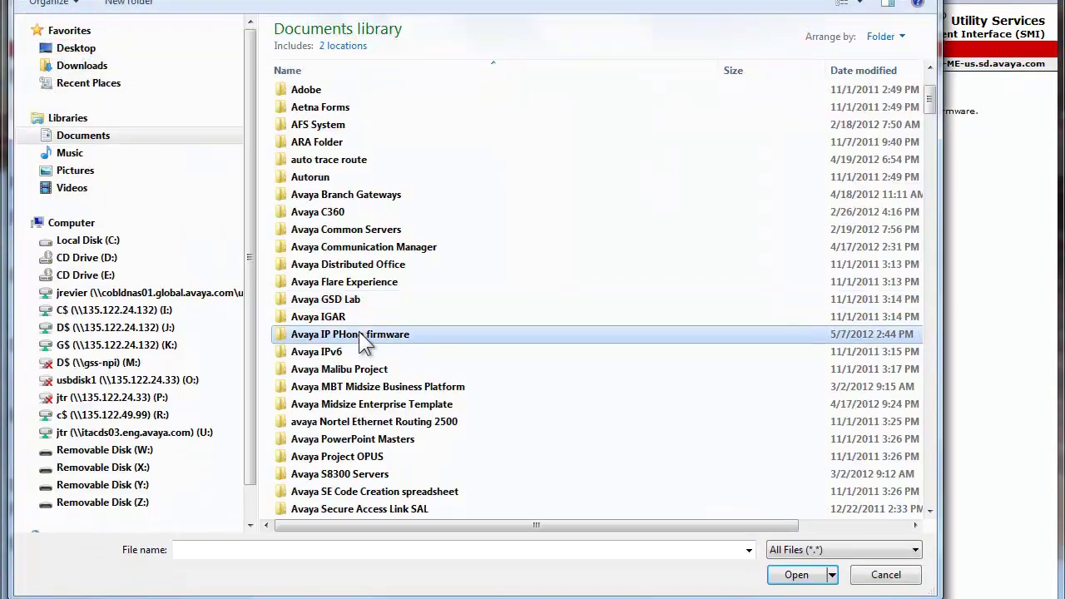
double_click(359, 331)
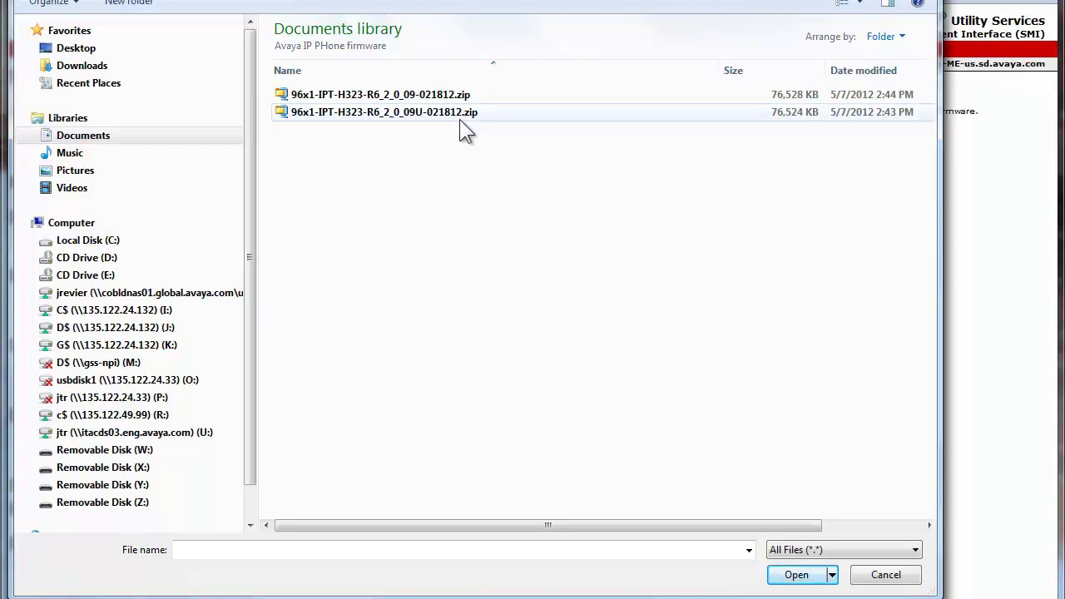
left_click(427, 115)
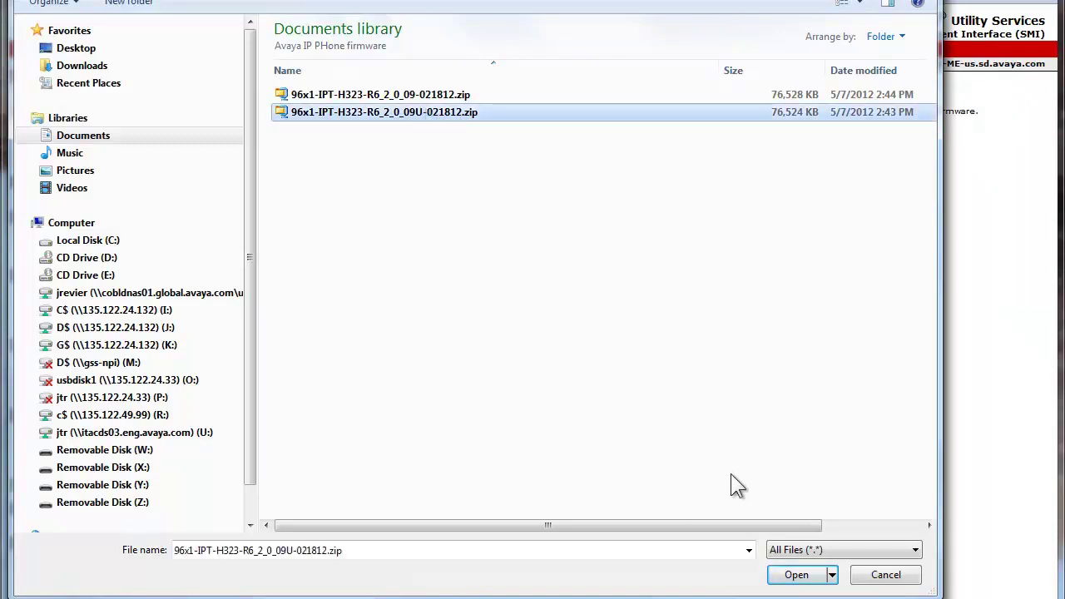
left_click(807, 576)
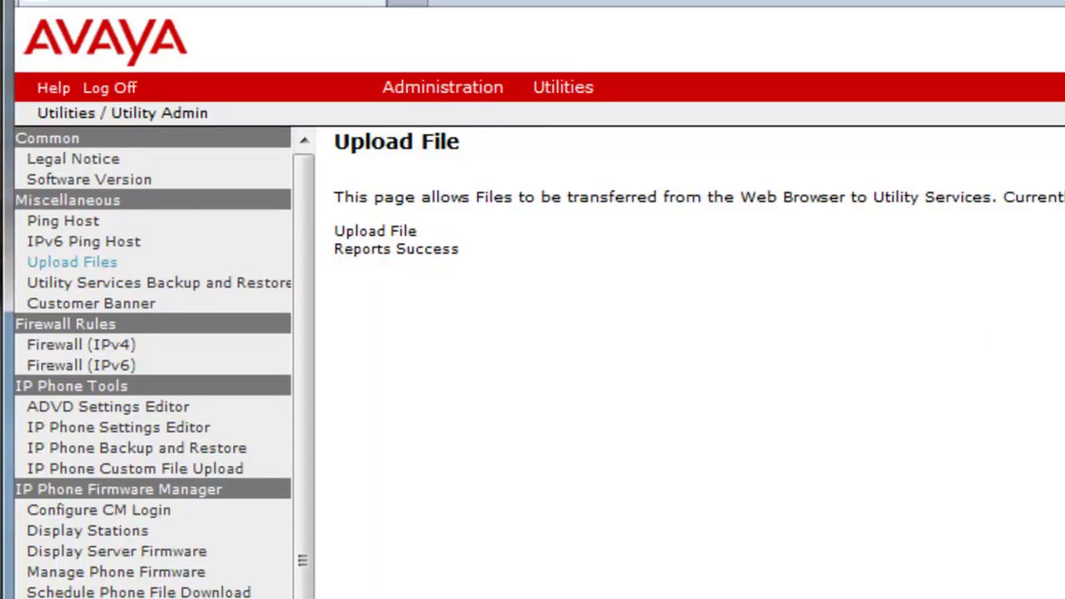
Unpack the packed 96x1-IPT-H323-R6_2_0_09U-021812 package and review the unpack log.
left_click(162, 572)
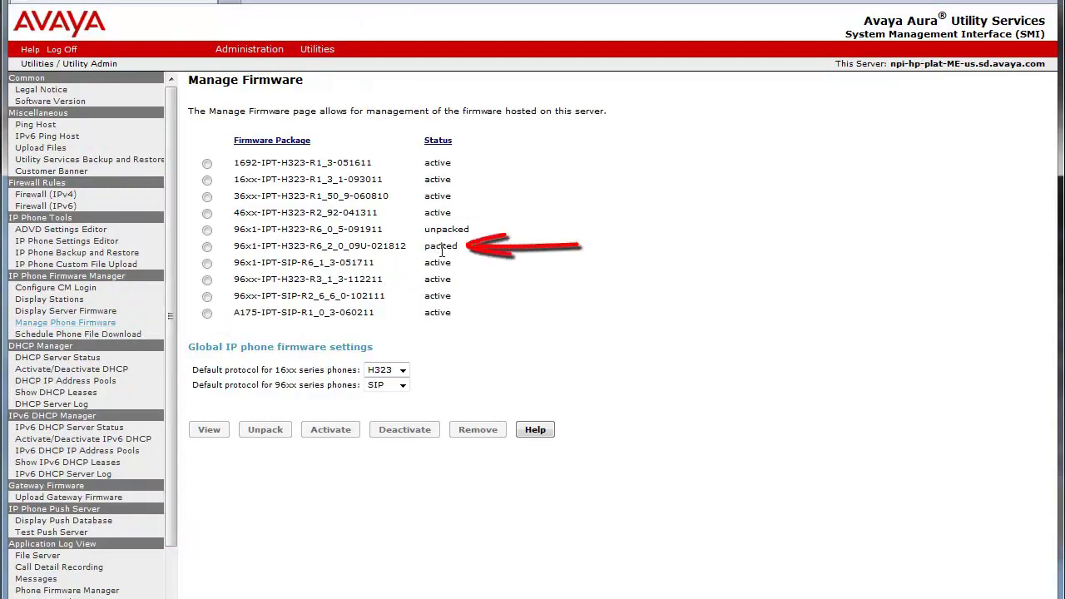
left_click(208, 248)
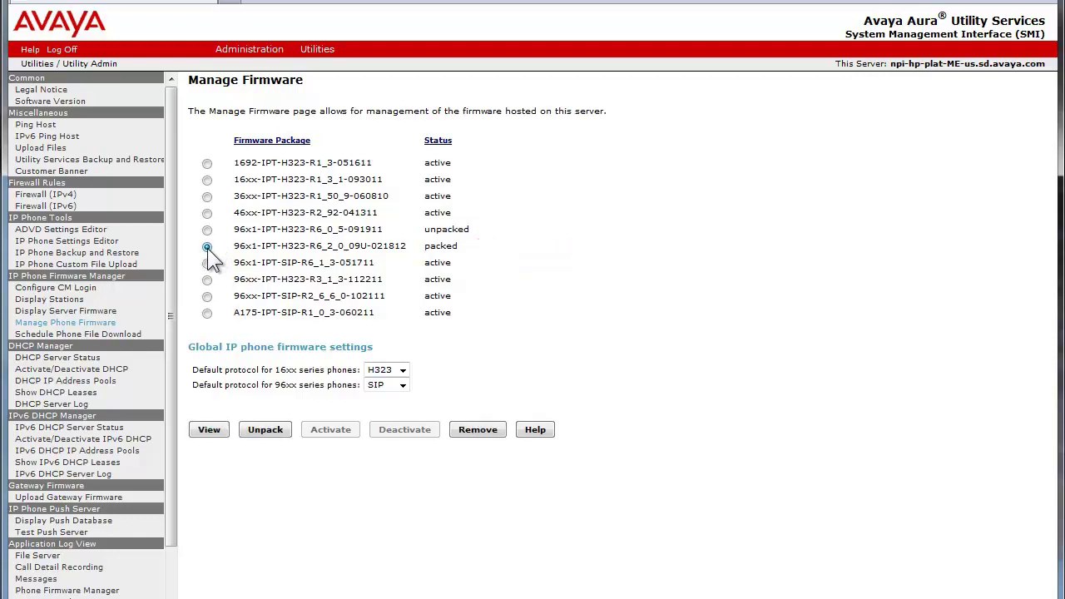
left_click(266, 430)
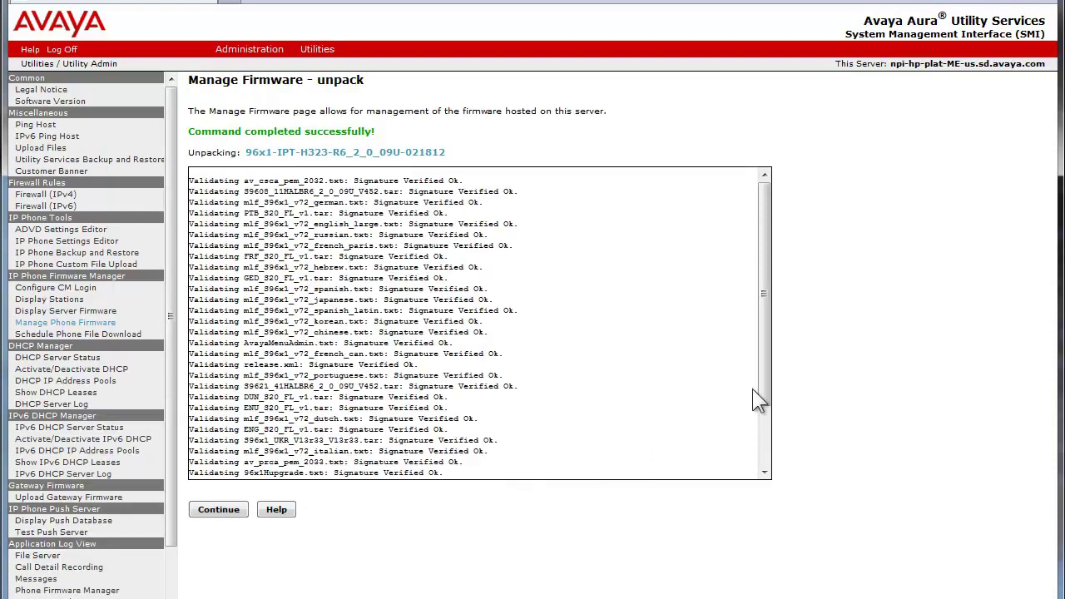
left_click_drag(770, 376, 765, 453)
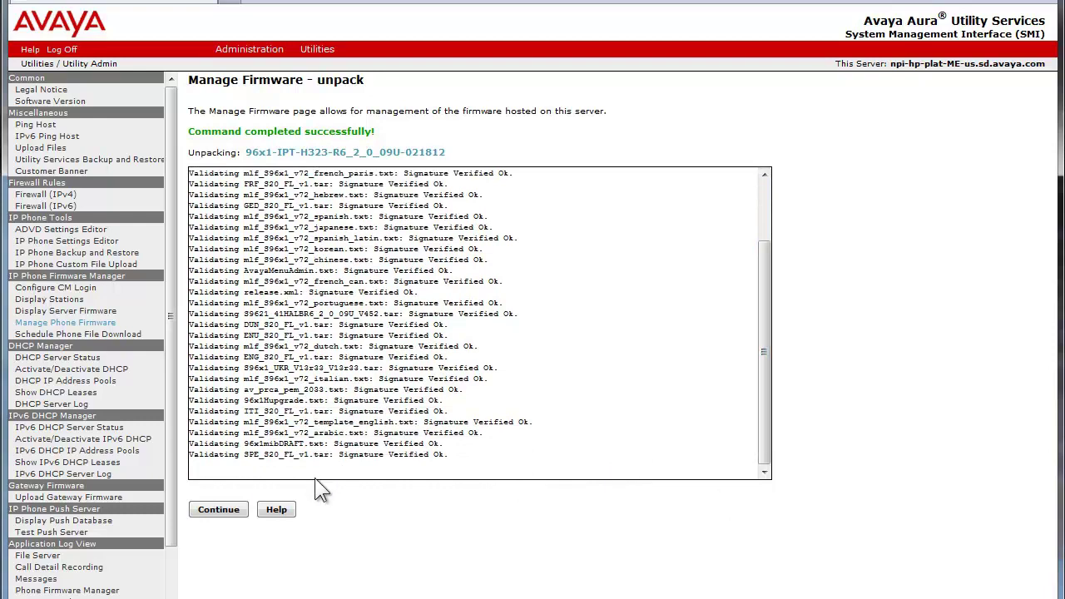
left_click(214, 506)
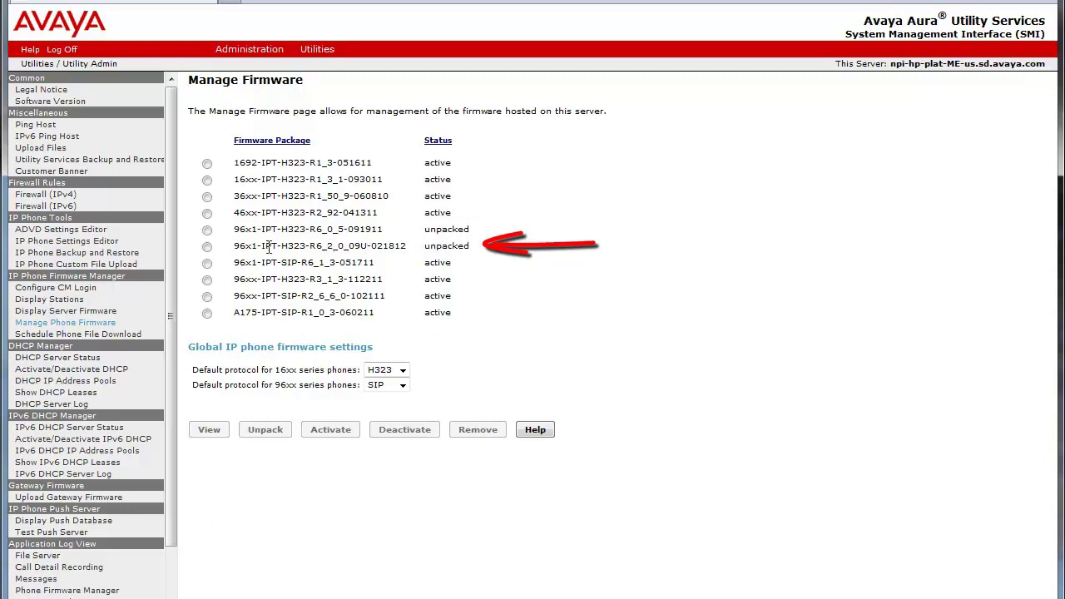
Activate the unpacked 96x1-IPT-H323-R6_2_0_09U-021812 package in Manage Firmware.
left_click(208, 252)
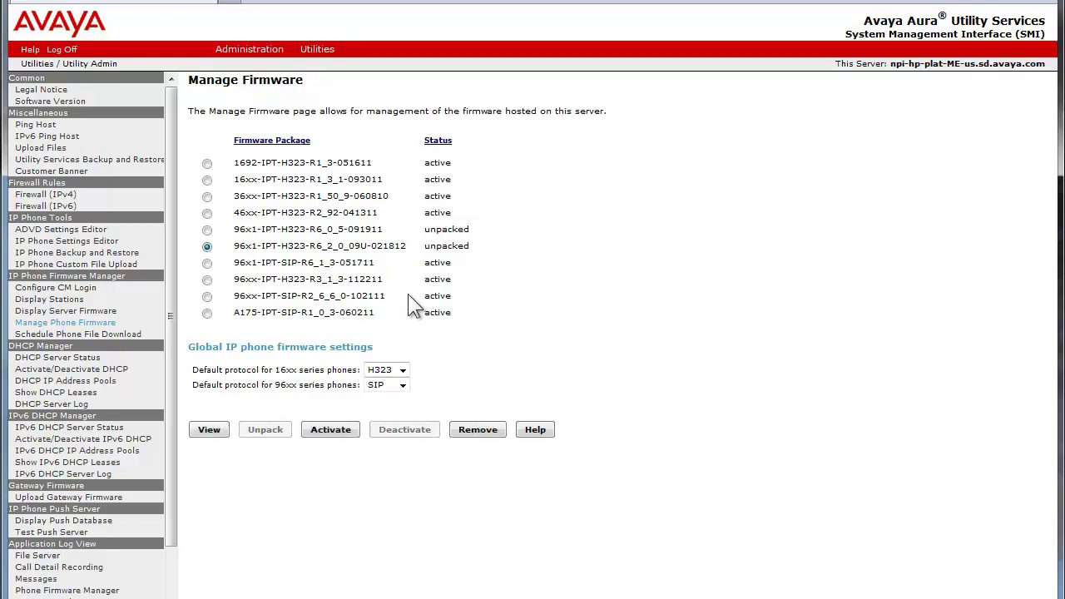
left_click(332, 432)
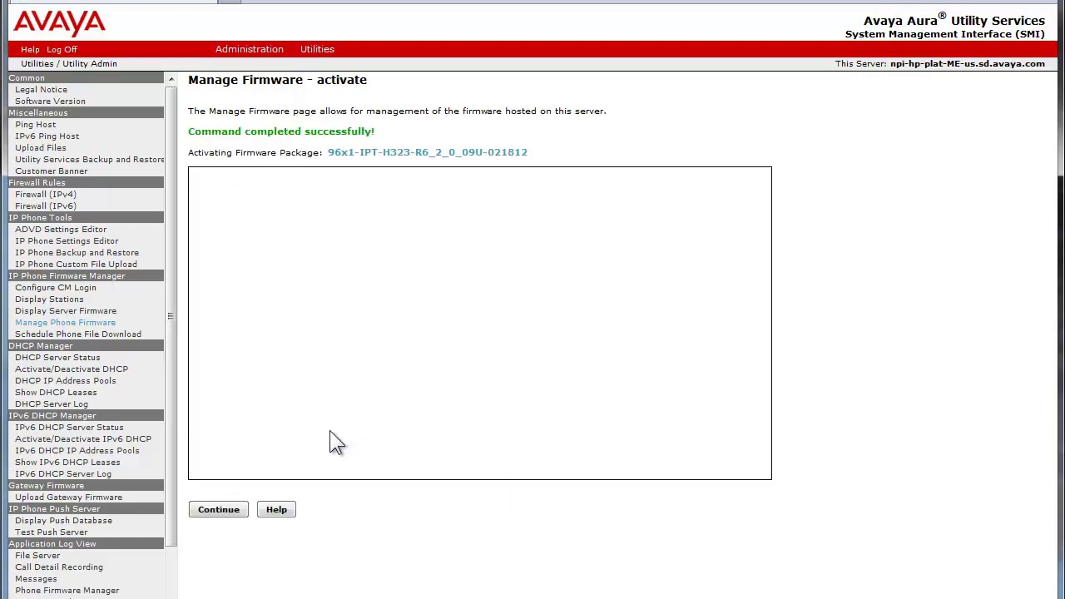
left_click(222, 509)
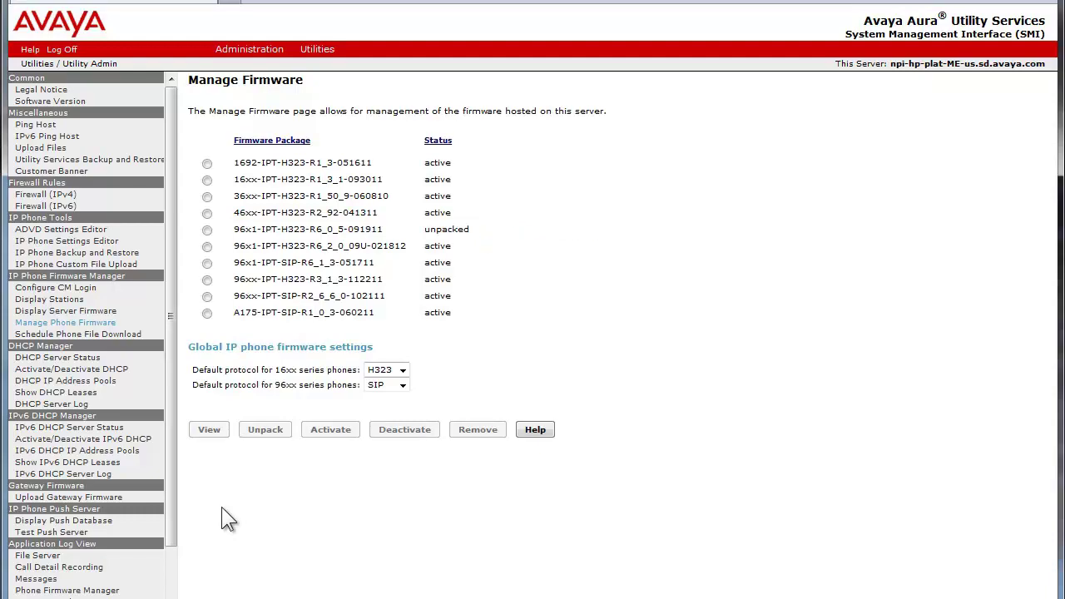
Display Server Firmware to confirm 9608, 9611, 9621 and 9641 show 6.2_0_09U.
left_click(106, 312)
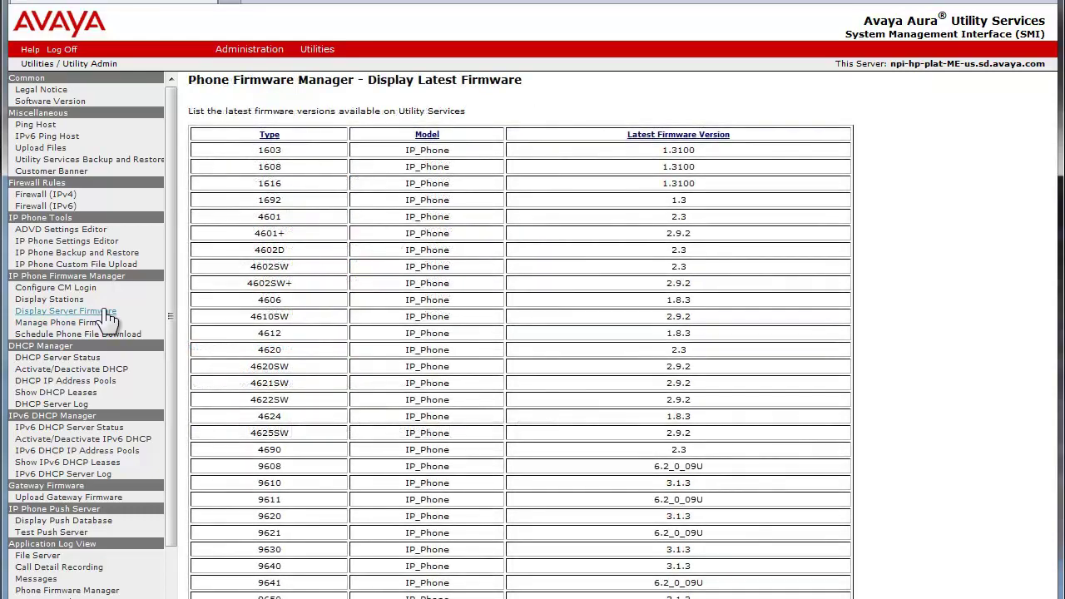